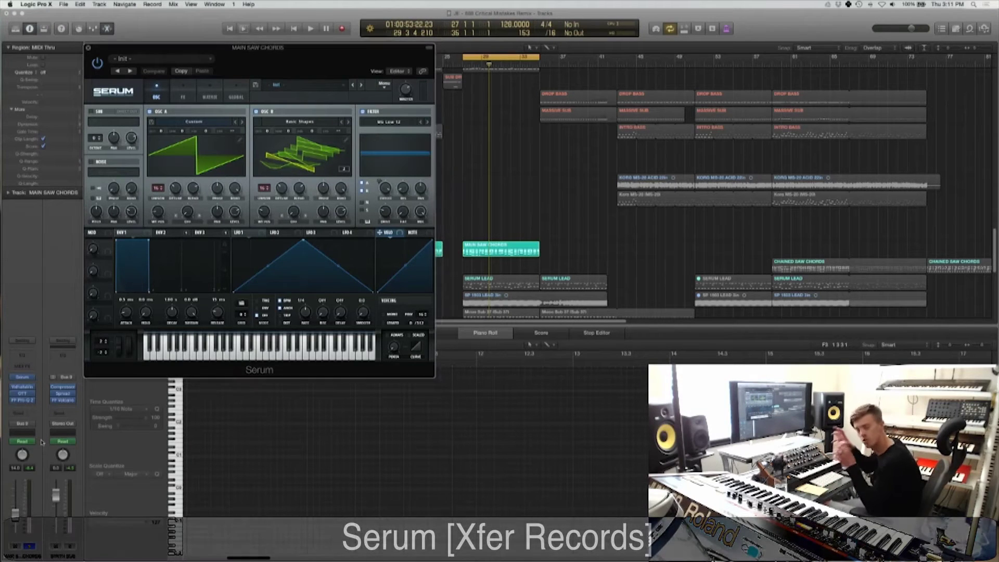
# Start playback and open the MAIN SAW CHORDS region's notes in the Piano Roll
pyautogui.press('space')
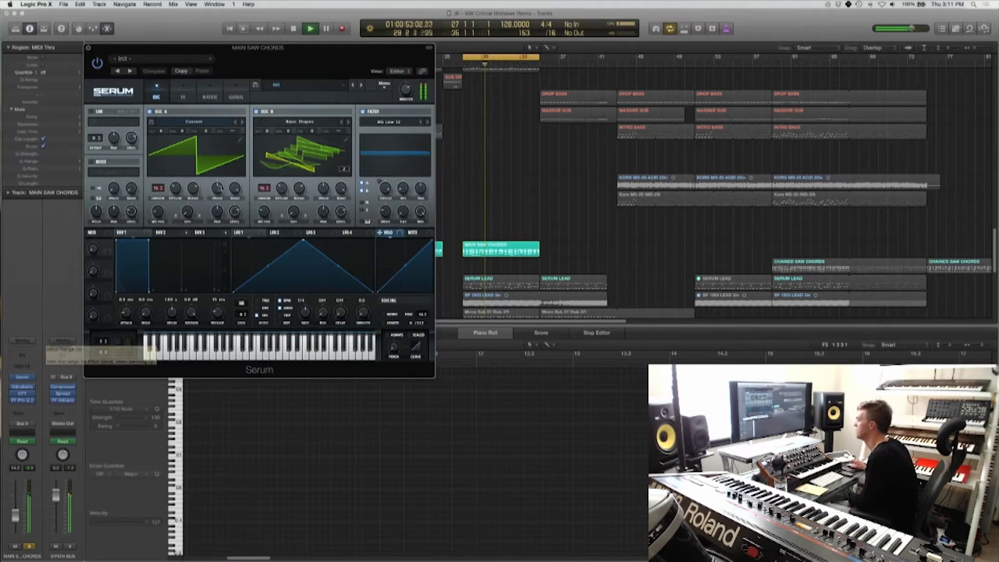
pyautogui.click(486, 246)
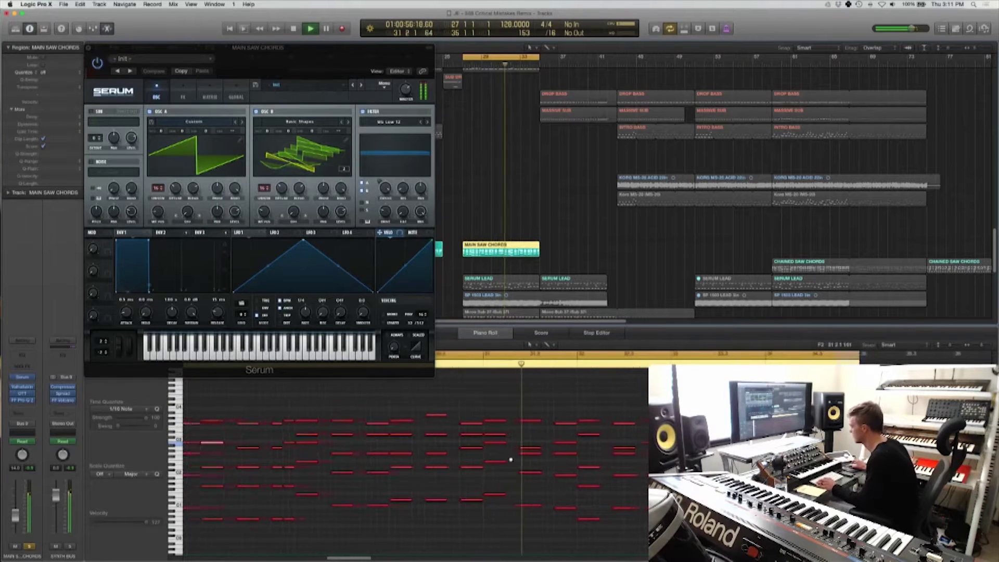
# Zoom out the Piano Roll, stop playback and clear the note selection
pyautogui.scroll(-3, 510, 466)
pyautogui.scroll(-1, 511, 461)
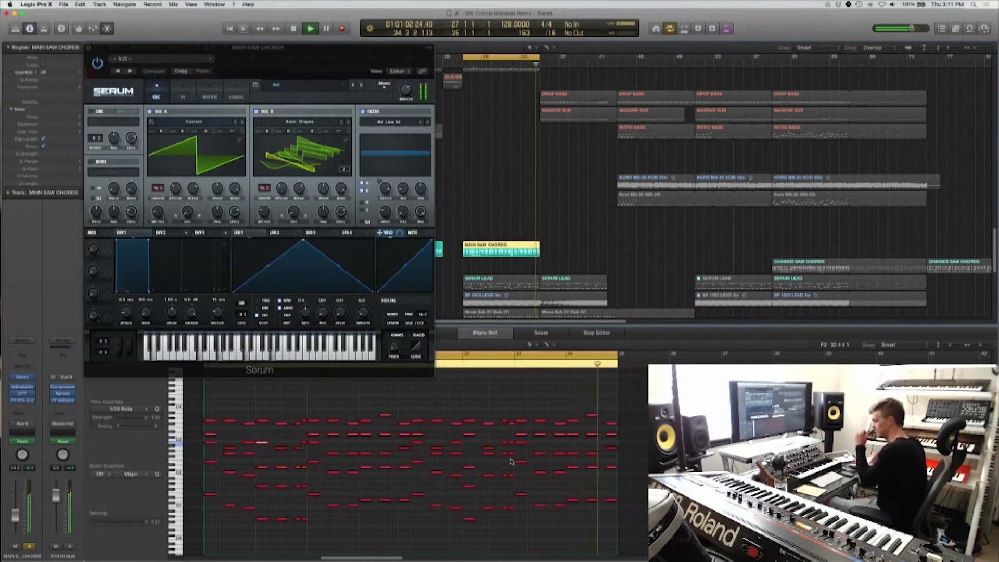
pyautogui.press('space')
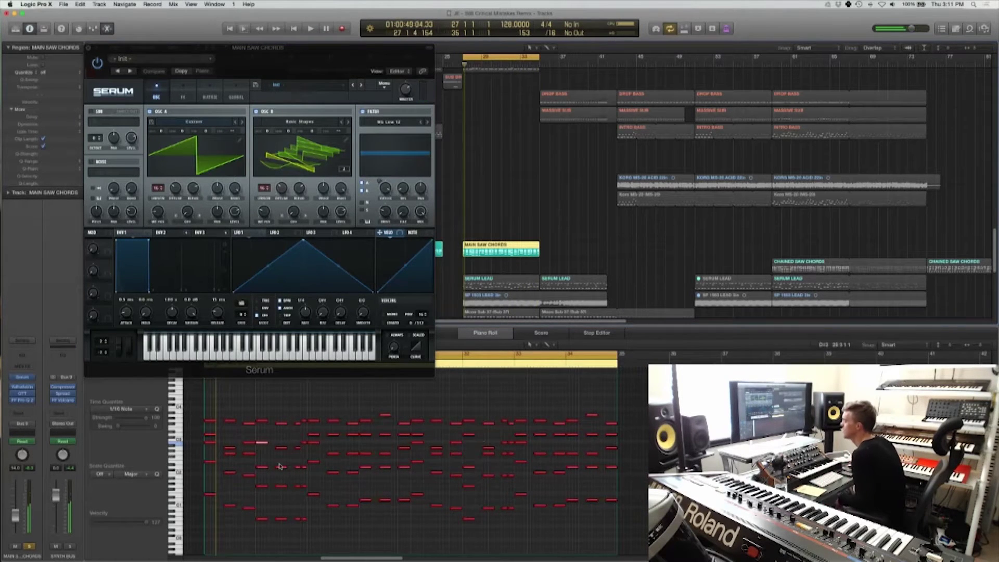
pyautogui.click(260, 455)
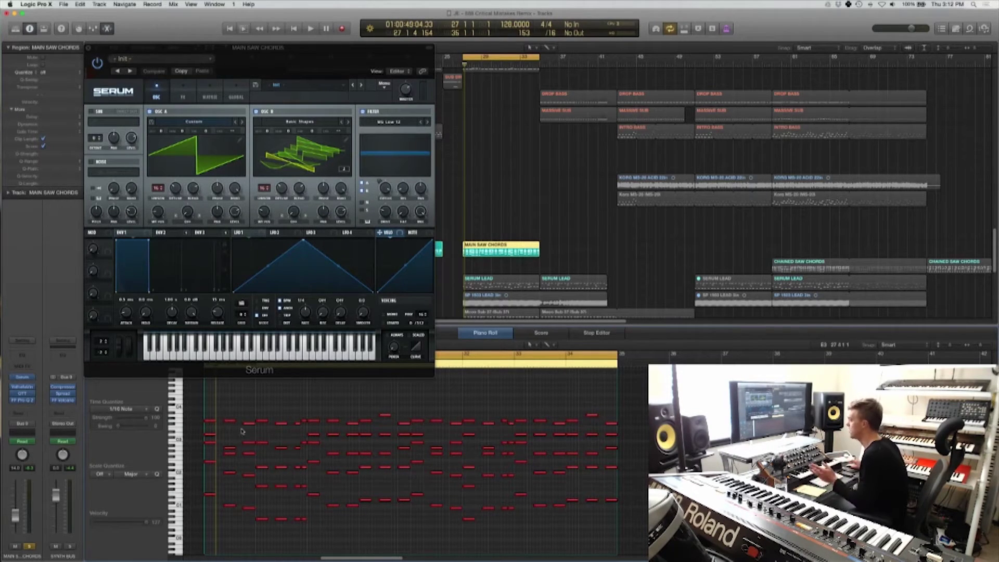
# Reduce Serum's polyphony from 16 to 12 voices
pyautogui.hscroll(1, 287, 463)
pyautogui.hscroll(-1, 287, 463)
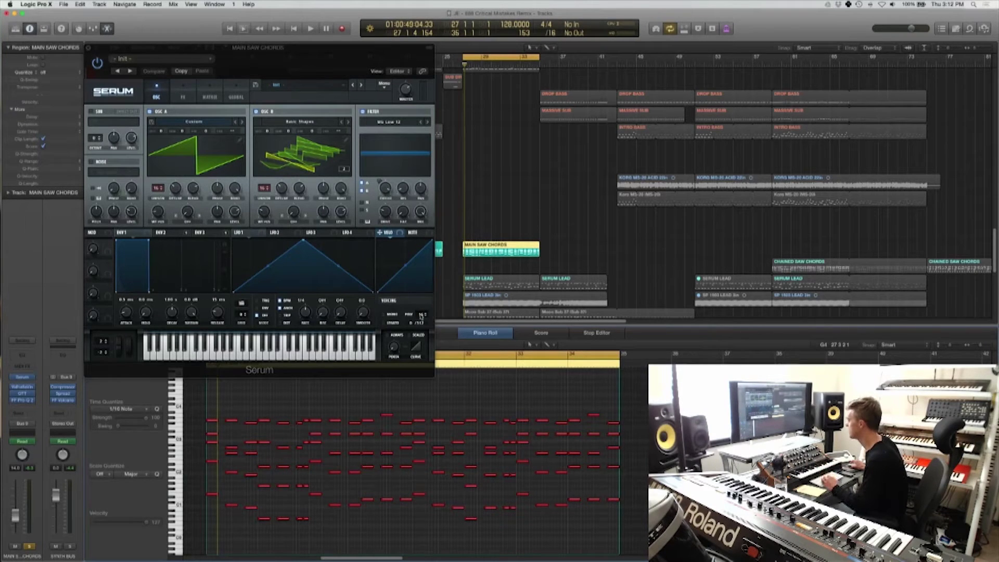
pyautogui.moveTo(422, 316); pyautogui.dragTo(422, 326)
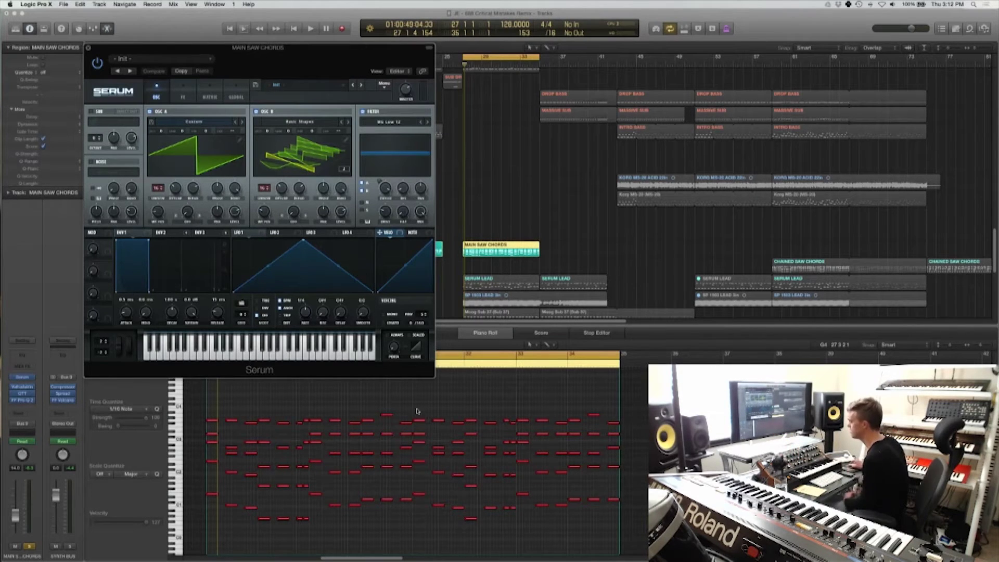
# Check Serum's 12-voice polyphony and try a longer ENV1 release while the chords play
pyautogui.hscroll(1, 427, 392)
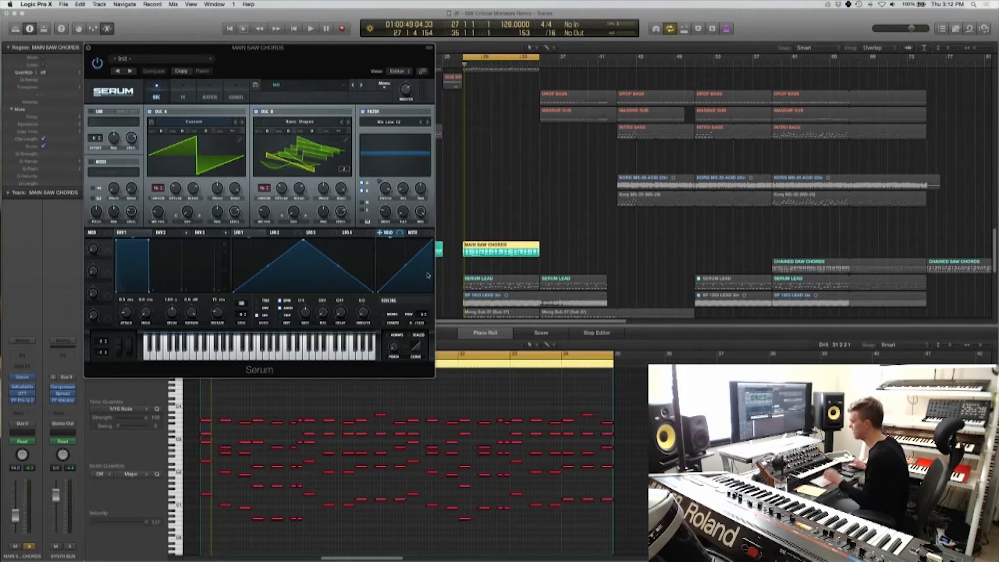
pyautogui.click(423, 316)
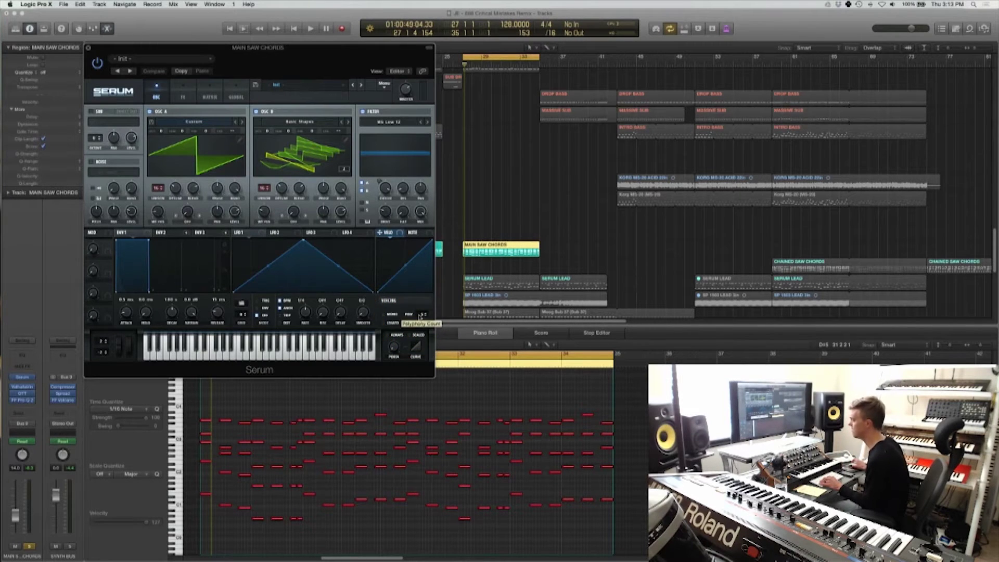
pyautogui.press('space')
pyautogui.press('space')
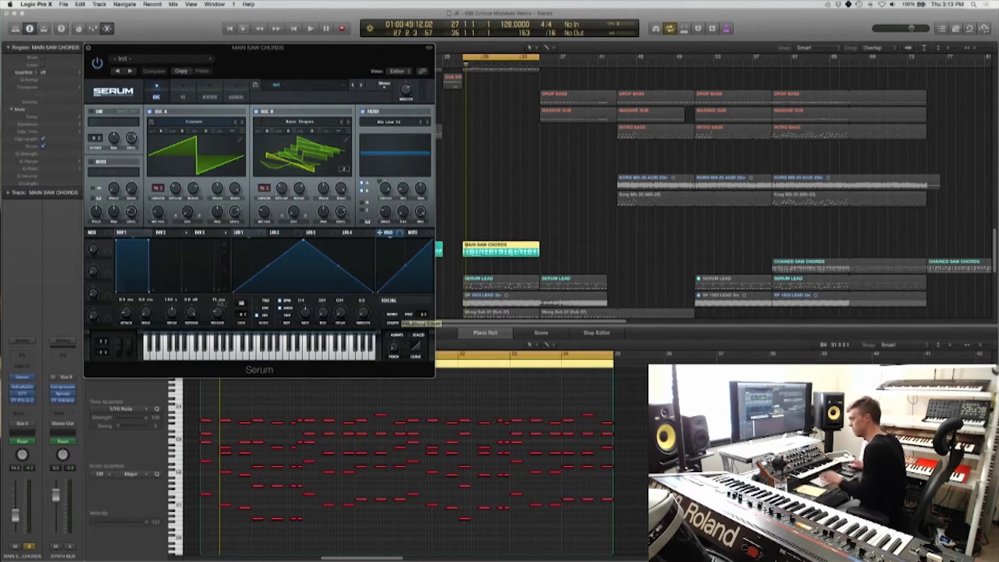
pyautogui.press('space')
pyautogui.moveTo(218, 314)
pyautogui.mouseDown()
pyautogui.moveTo(218, 272)
pyautogui.moveTo(221, 317)
pyautogui.mouseUp()
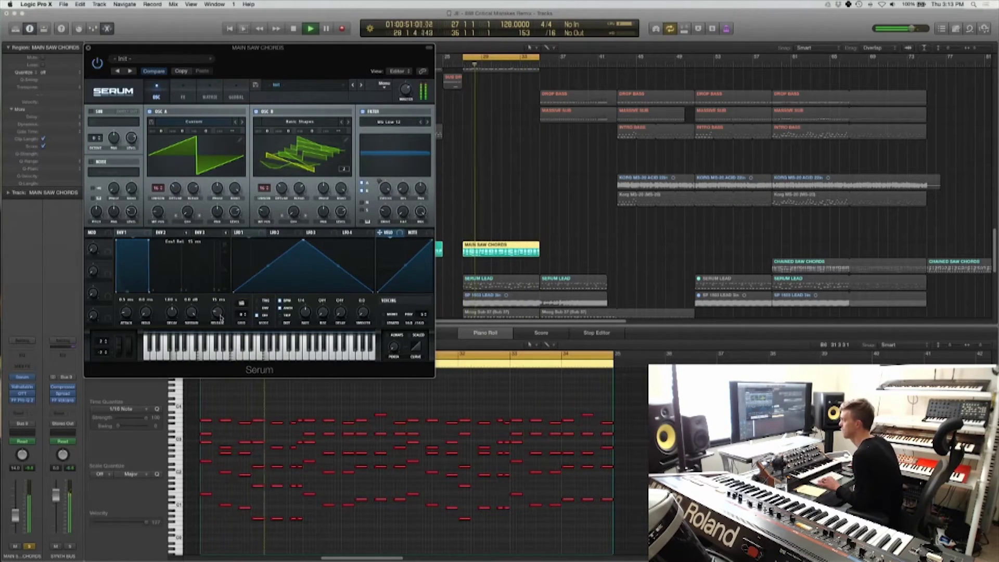
# Stop playback, lower the MAIN SAW CHORDS fader slightly and play the chords again
pyautogui.press('space')
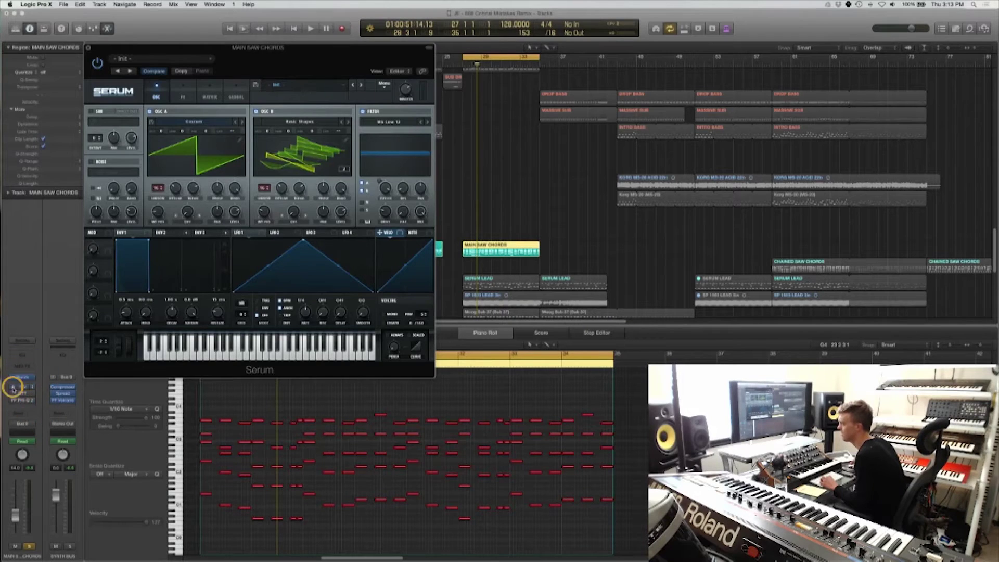
pyautogui.click(15, 517)
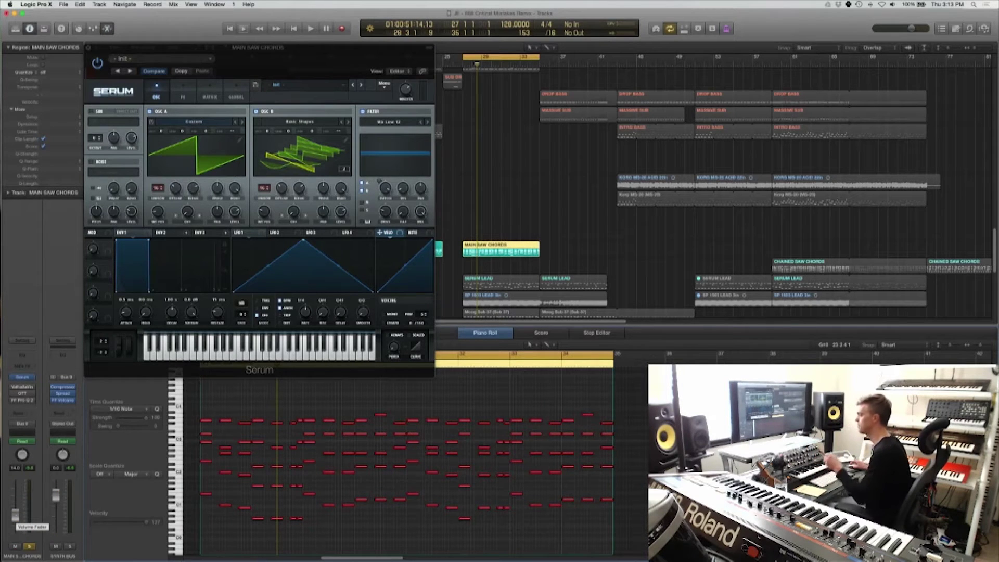
pyautogui.moveTo(16, 517); pyautogui.dragTo(16, 519)
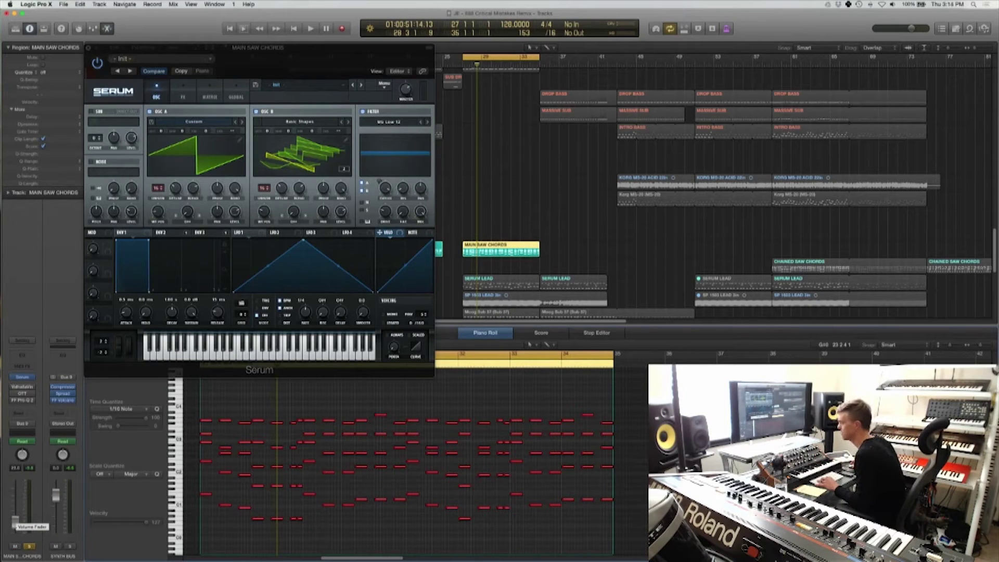
pyautogui.press('space')
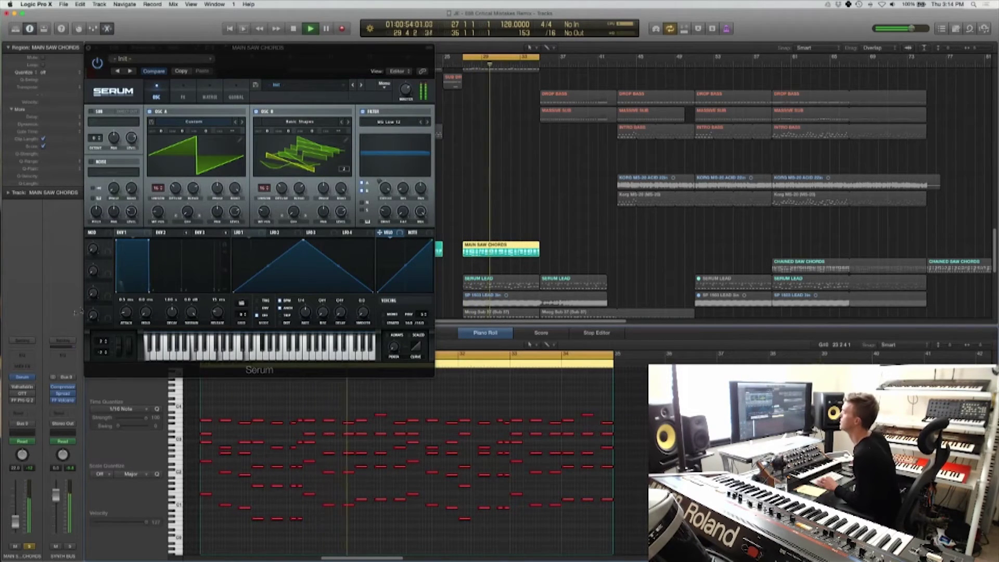
# Check OSC B's blend and set its unison detune to about 0.15 while auditioning, then stop
pyautogui.press('space')
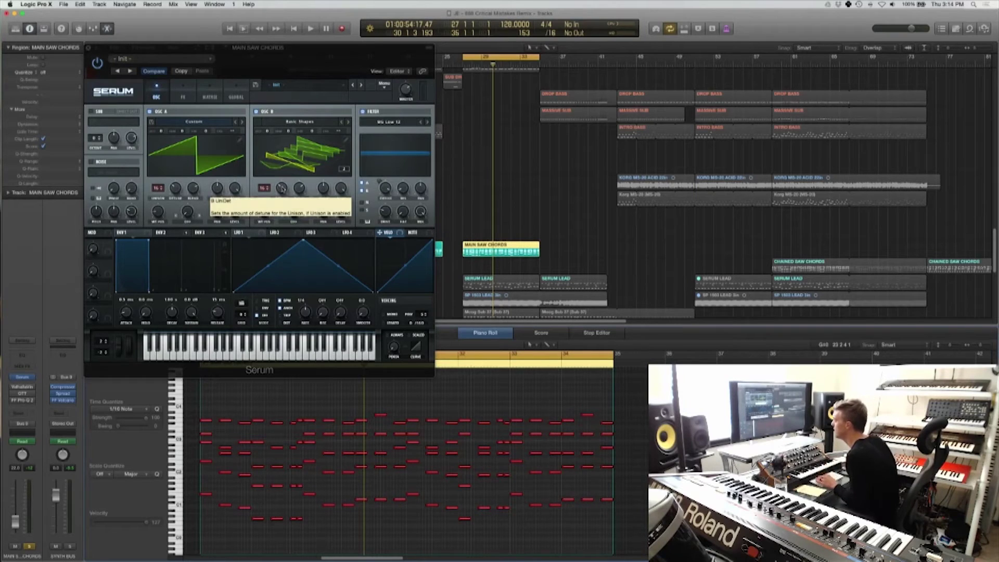
pyautogui.click(302, 189)
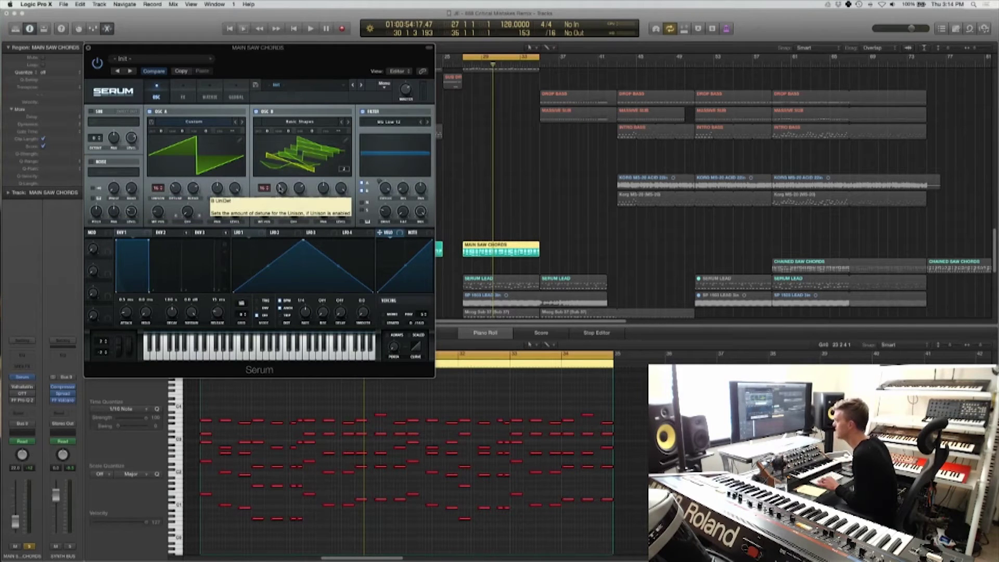
pyautogui.moveTo(280, 189); pyautogui.dragTo(281, 209)
pyautogui.press('space')
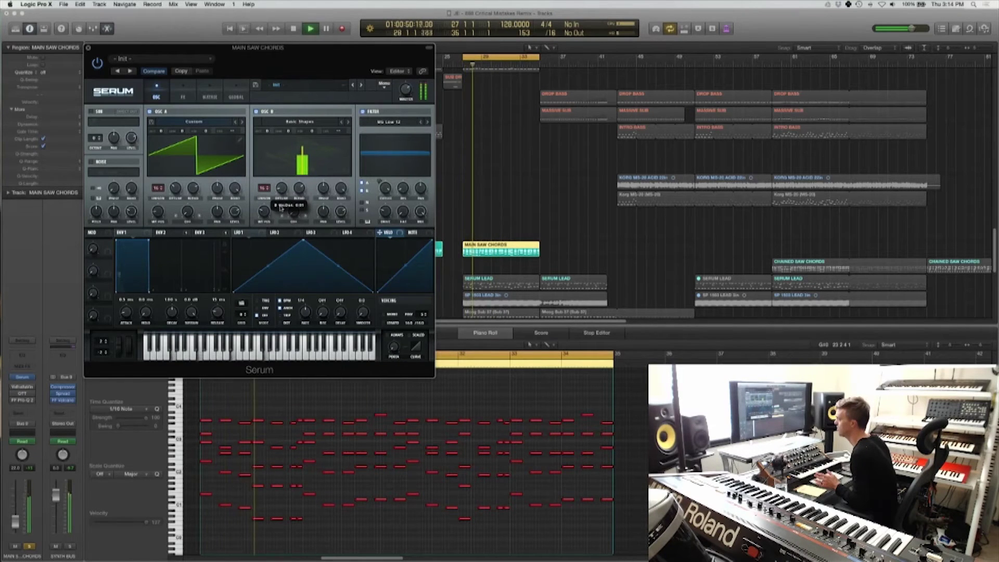
pyautogui.moveTo(281, 208); pyautogui.dragTo(276, 174)
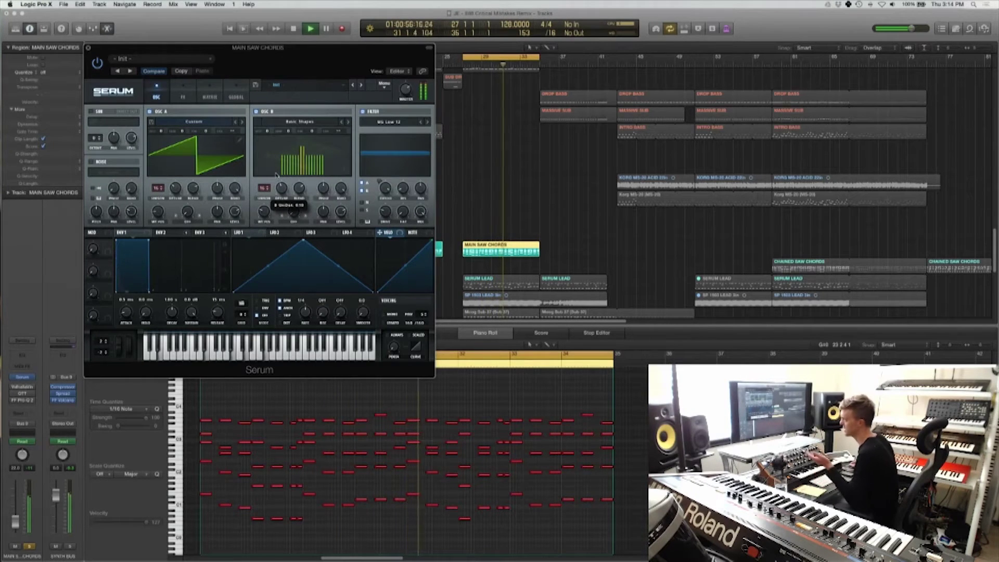
pyautogui.moveTo(276, 177); pyautogui.dragTo(276, 184)
pyautogui.press('space')
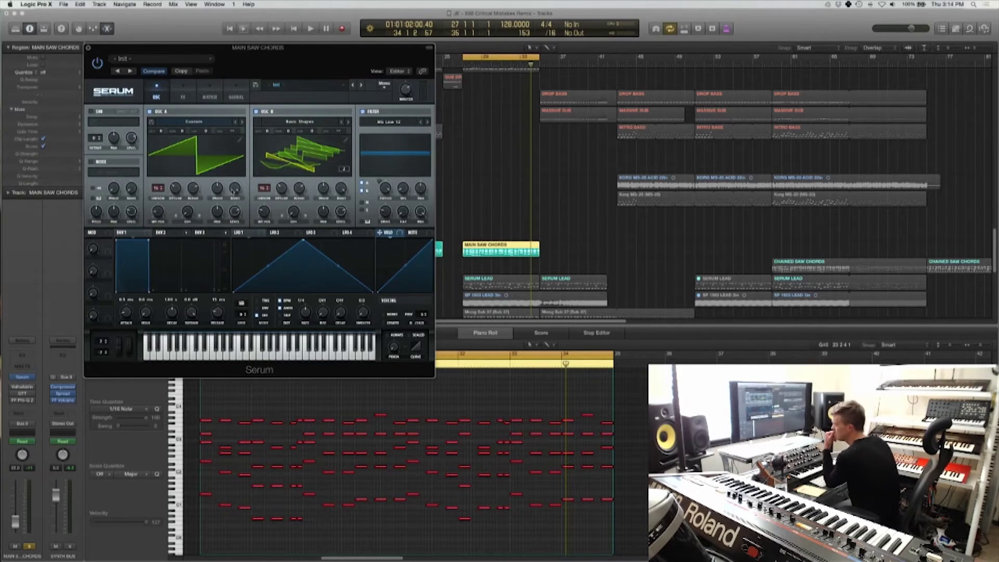
# Compare Serum's envelope 2 and envelope 3 settings
pyautogui.click(177, 232)
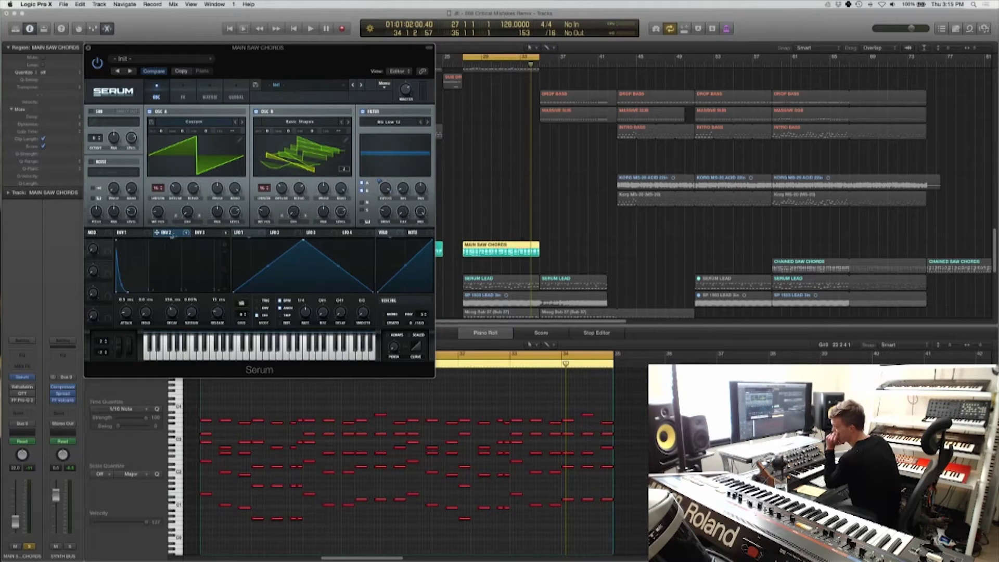
pyautogui.click(201, 232)
pyautogui.click(175, 232)
pyautogui.click(192, 233)
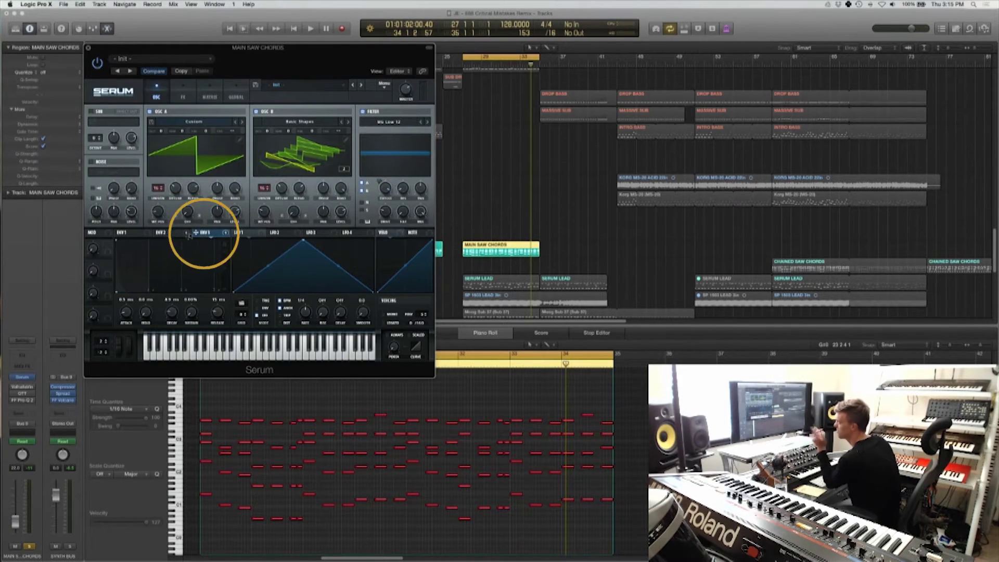
pyautogui.click(175, 233)
pyautogui.click(197, 233)
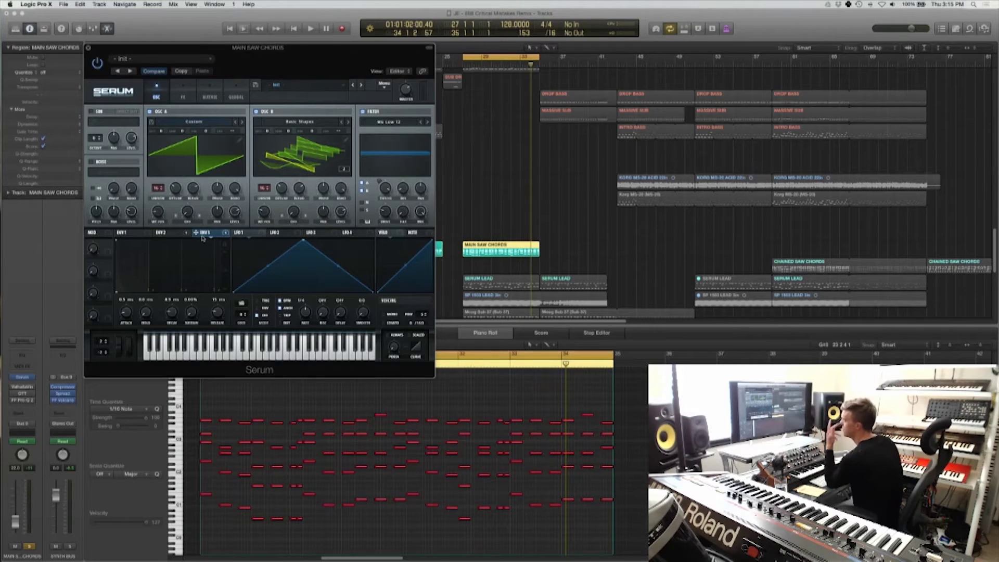
pyautogui.click(164, 232)
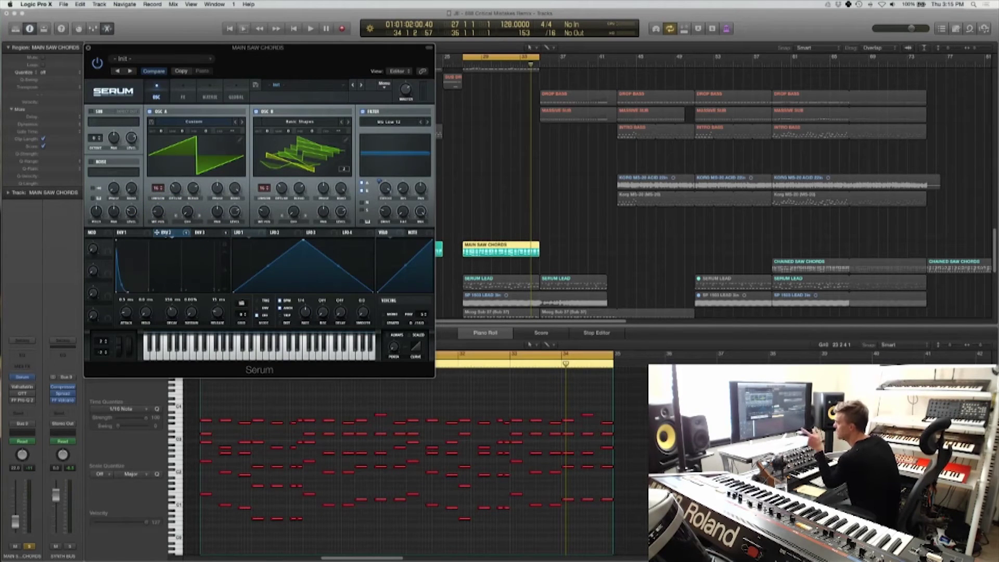
# Sweep the filter cutoff during playback, settling near 3335 Hz, then stop and show ENV 3
pyautogui.moveTo(385, 187); pyautogui.dragTo(388, 233)
pyautogui.moveTo(385, 188); pyautogui.dragTo(385, 172)
pyautogui.scroll(-2, 480, 266)
pyautogui.scroll(-1, 480, 266)
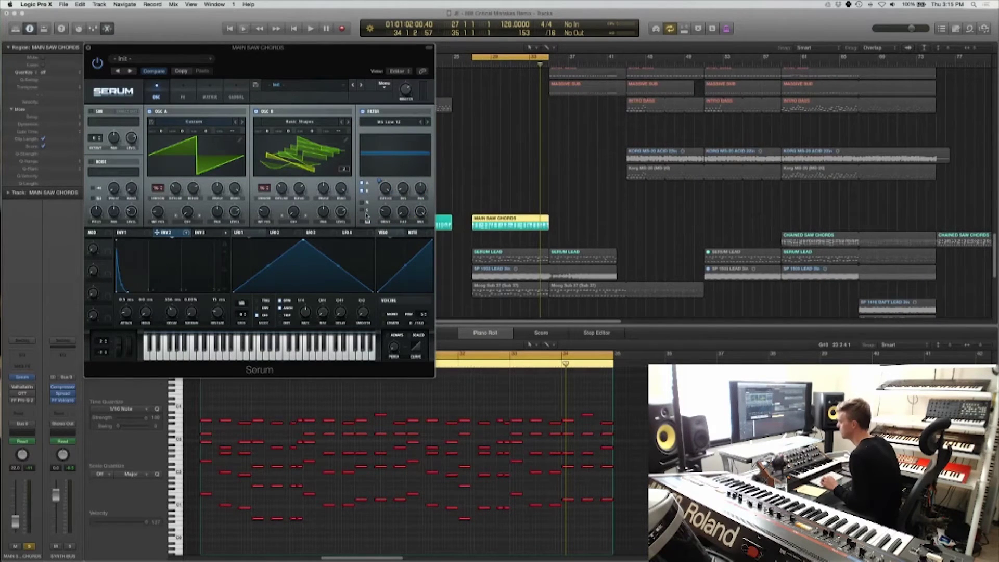
pyautogui.press('space')
pyautogui.moveTo(385, 187); pyautogui.dragTo(385, 243)
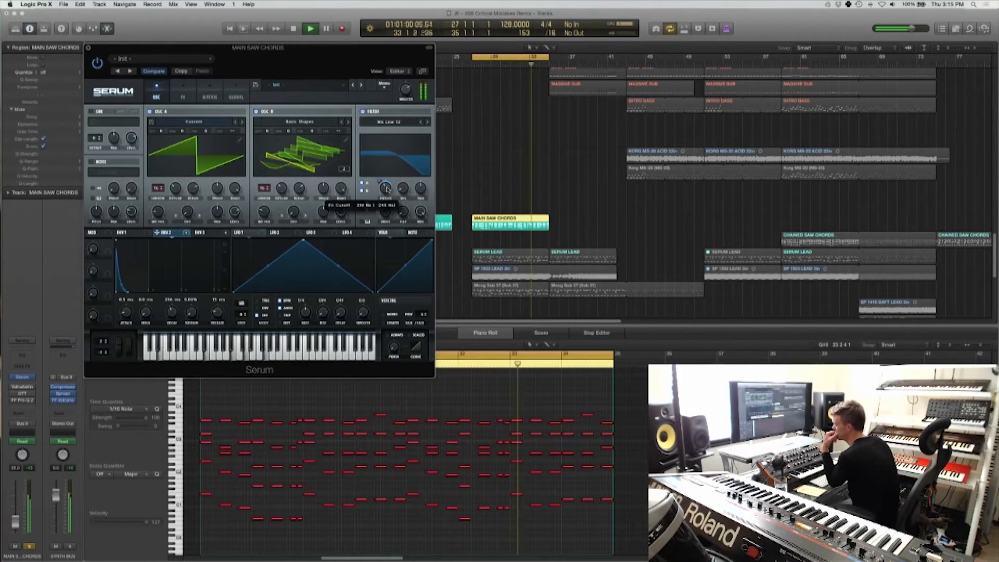
pyautogui.moveTo(387, 189); pyautogui.dragTo(379, 148)
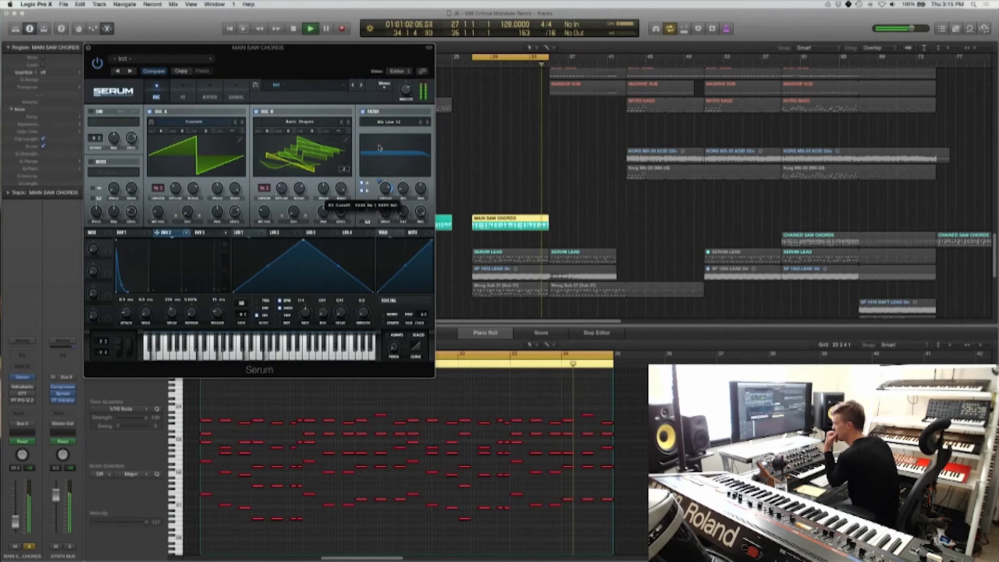
pyautogui.press('space')
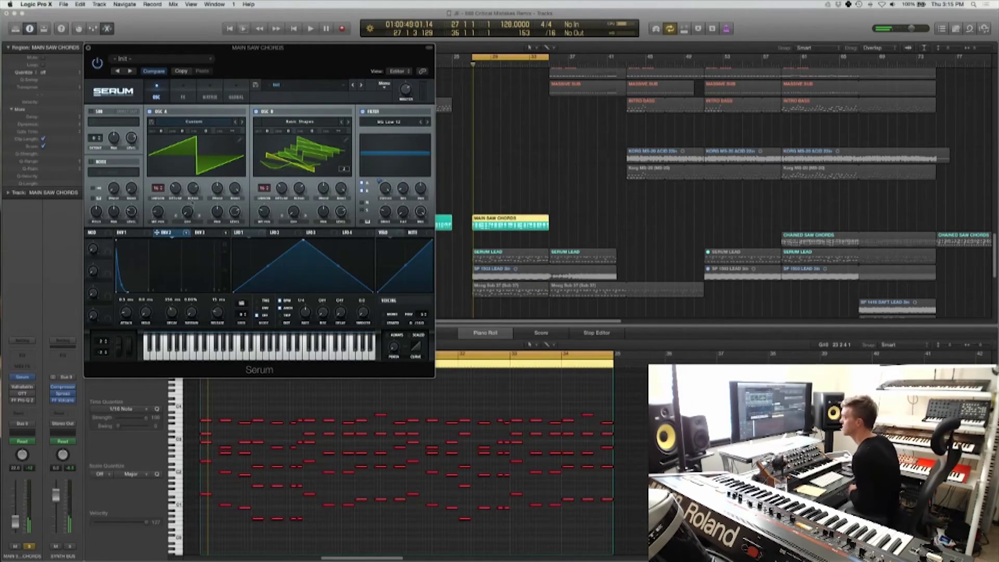
pyautogui.click(203, 233)
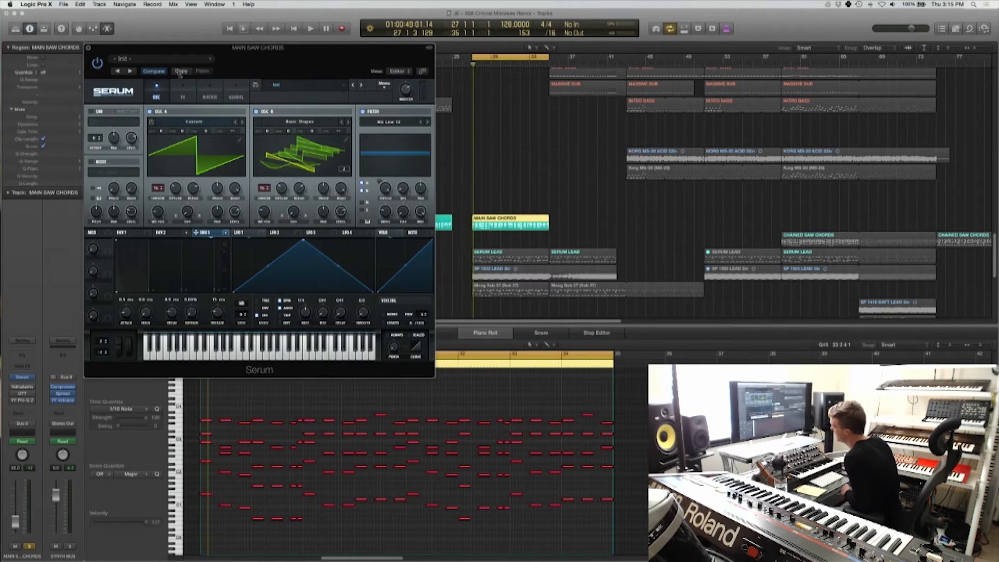
# In Serum's MATRIX view, lengthen ENV 3's decay while the chords play, then return to OSC
pyautogui.click(206, 95)
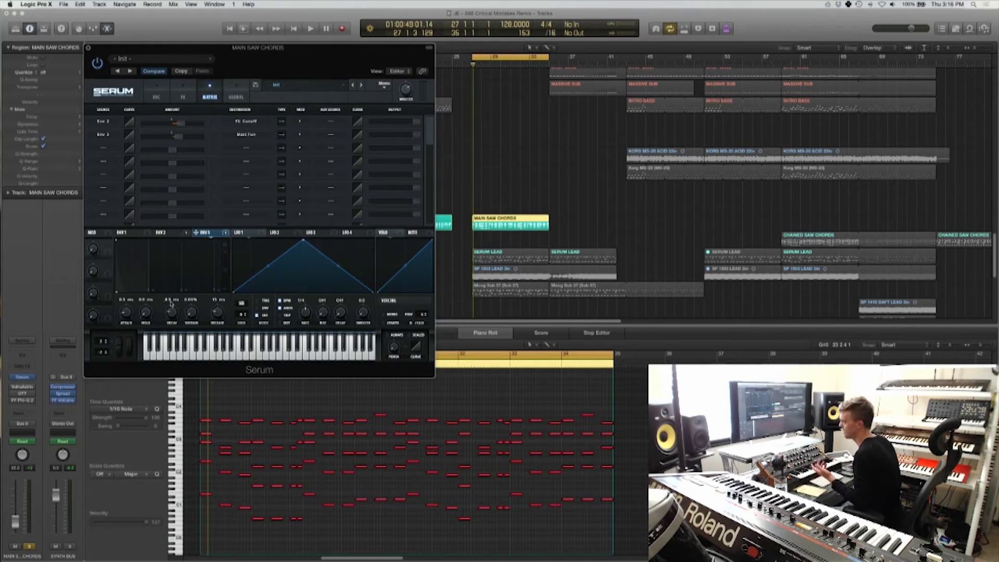
pyautogui.moveTo(170, 313); pyautogui.dragTo(173, 306)
pyautogui.press('space')
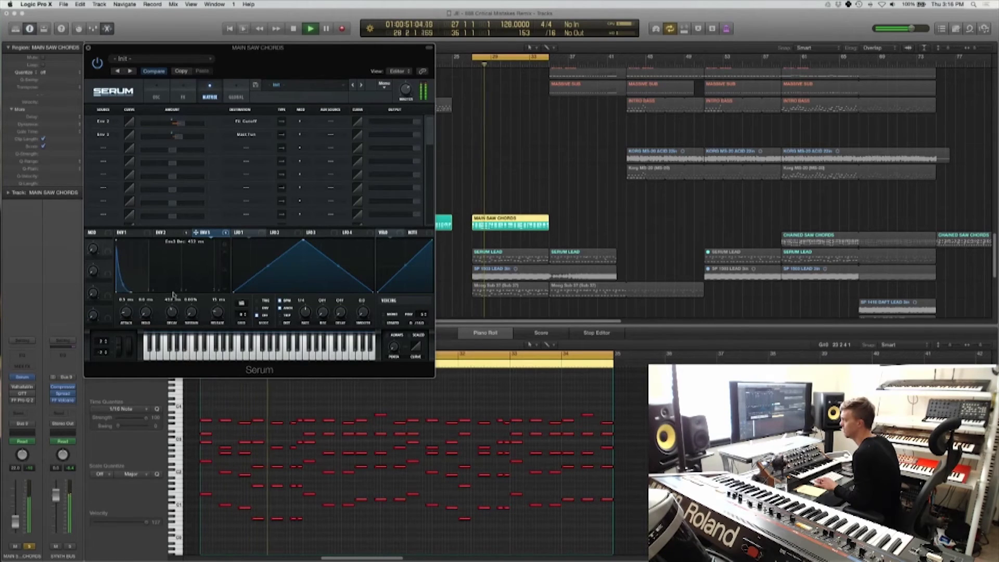
pyautogui.moveTo(173, 306)
pyautogui.mouseDown()
pyautogui.moveTo(173, 283)
pyautogui.moveTo(173, 313)
pyautogui.mouseUp()
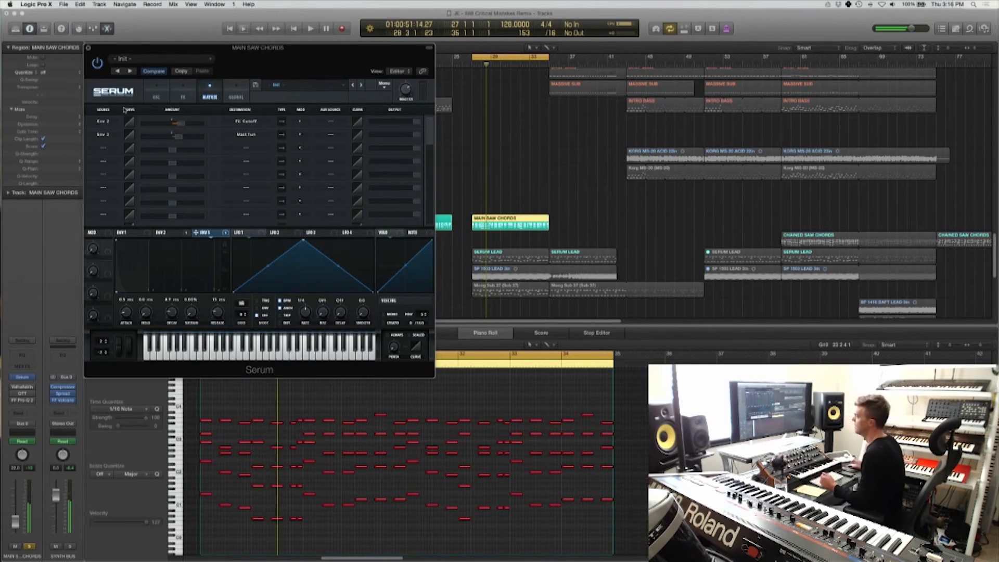
pyautogui.click(155, 94)
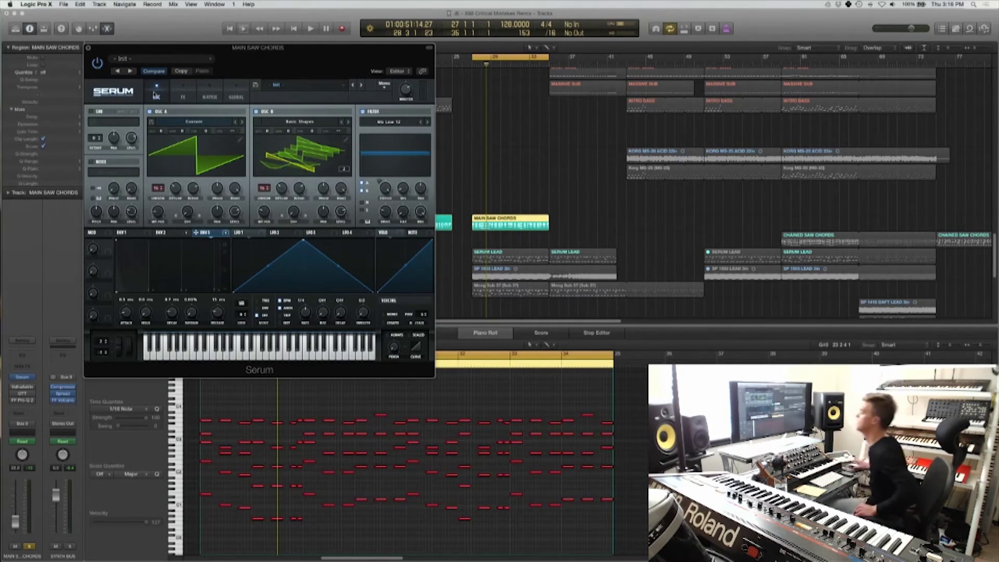
# Open VintageVerb and OTT windows side by side during playback, then lower the chord fader
pyautogui.click(22, 388)
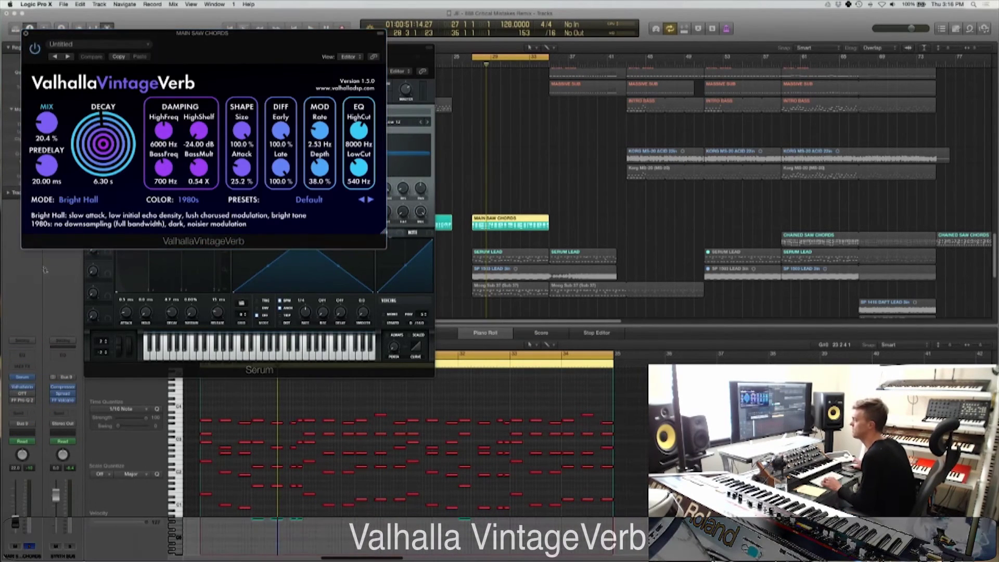
pyautogui.press('space')
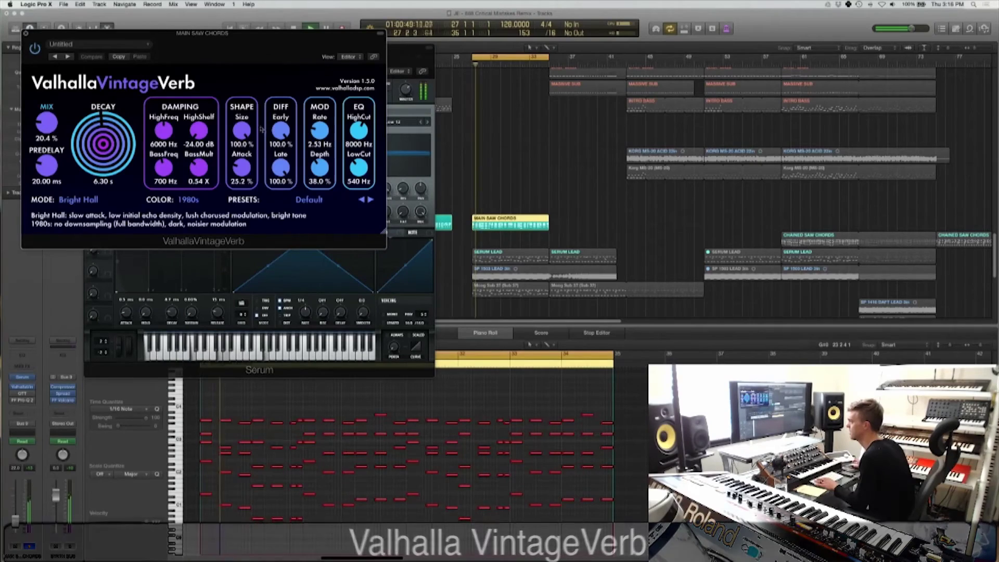
pyautogui.click(22, 394)
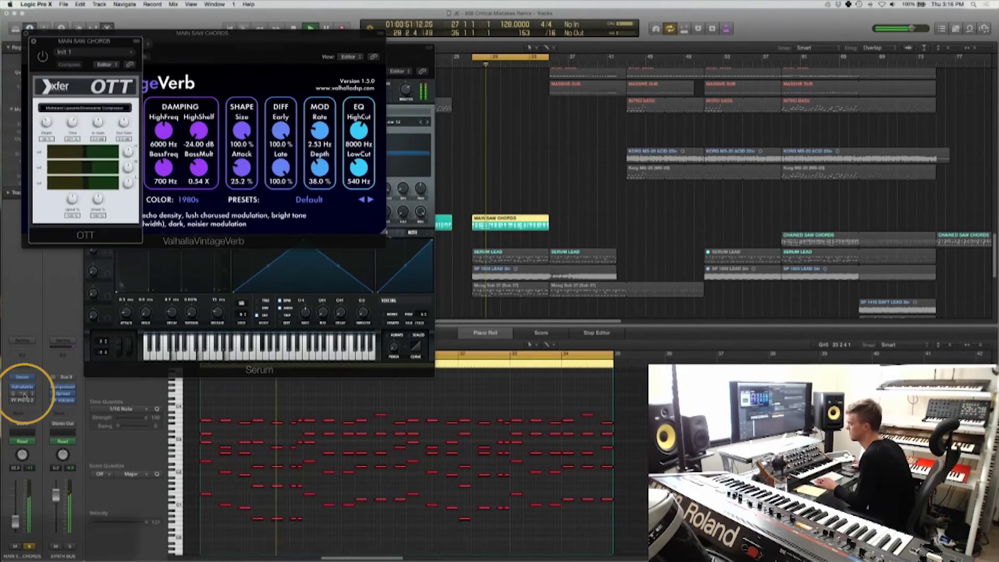
pyautogui.moveTo(71, 41); pyautogui.dragTo(505, 66)
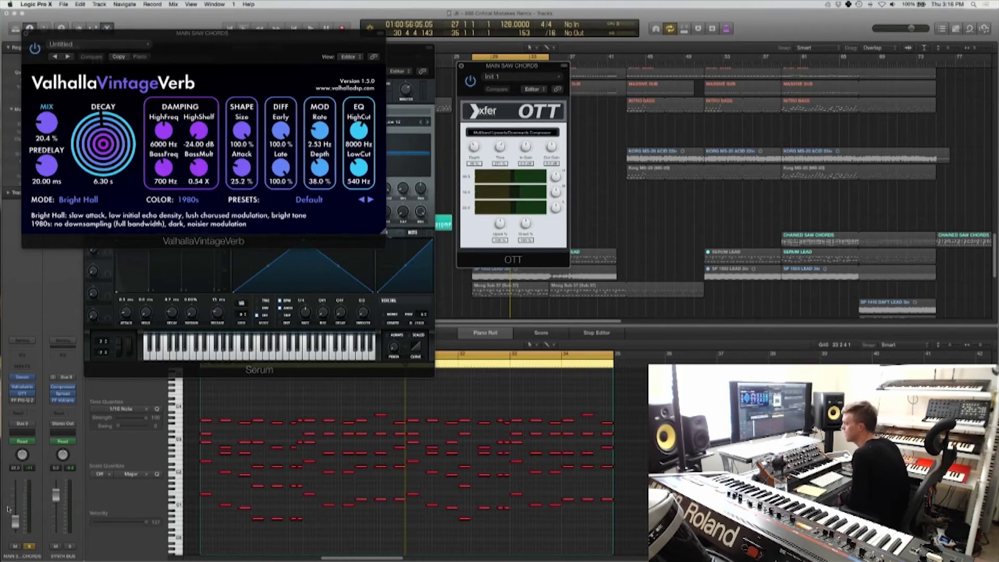
pyautogui.click(486, 333)
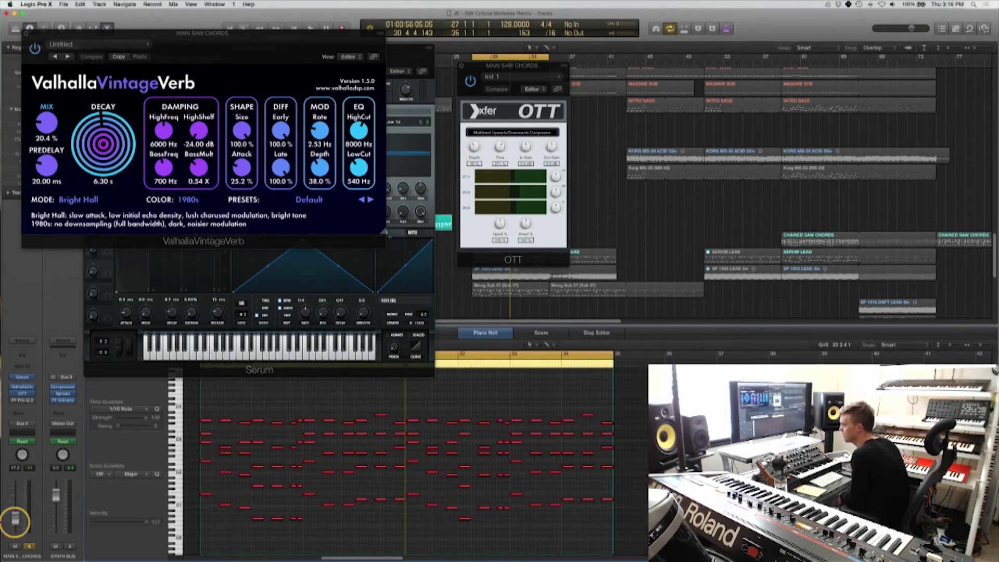
pyautogui.moveTo(16, 522); pyautogui.dragTo(15, 518)
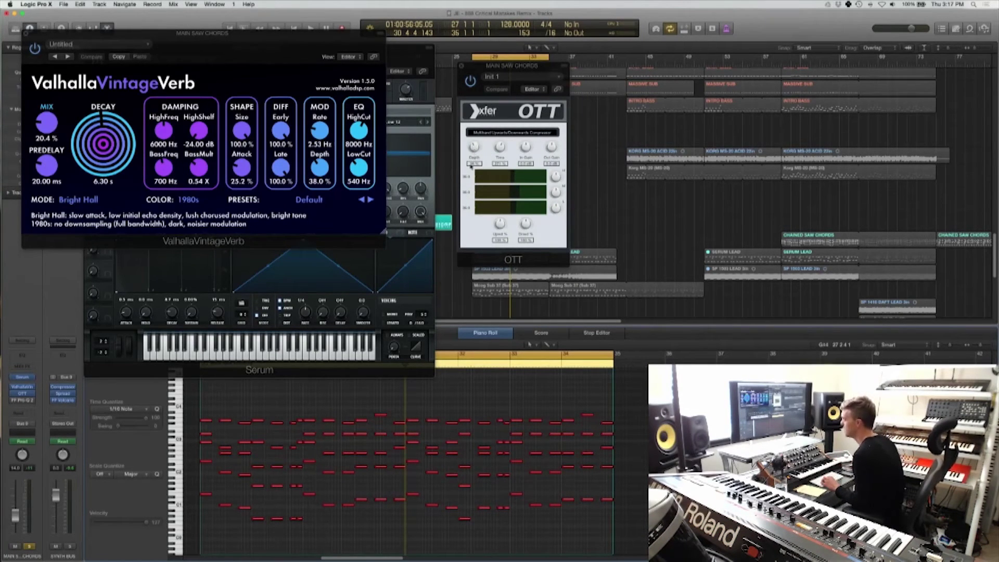
# Audition the chords through the reverb and OTT from bar 27, then focus the OTT window
pyautogui.press('space')
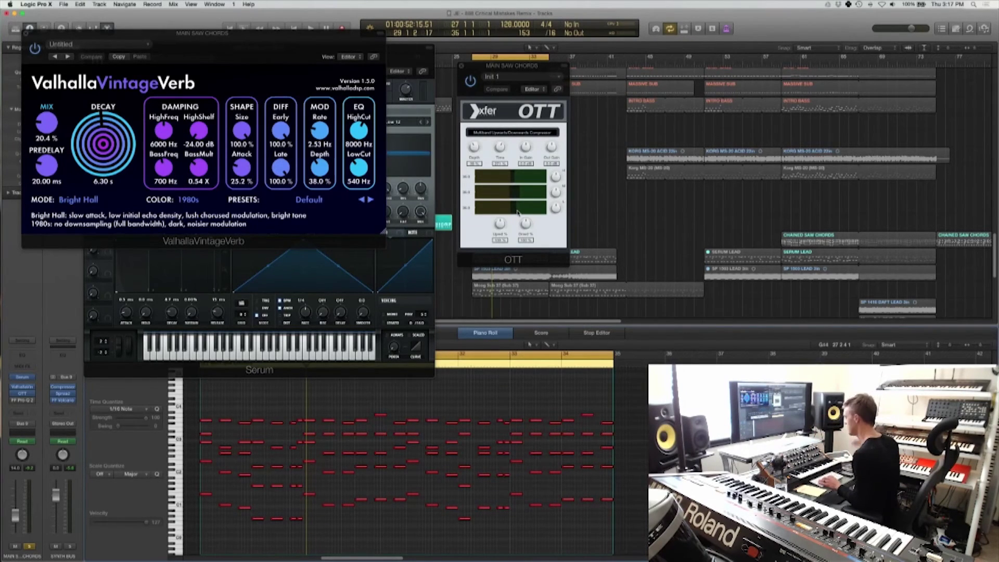
pyautogui.press('space')
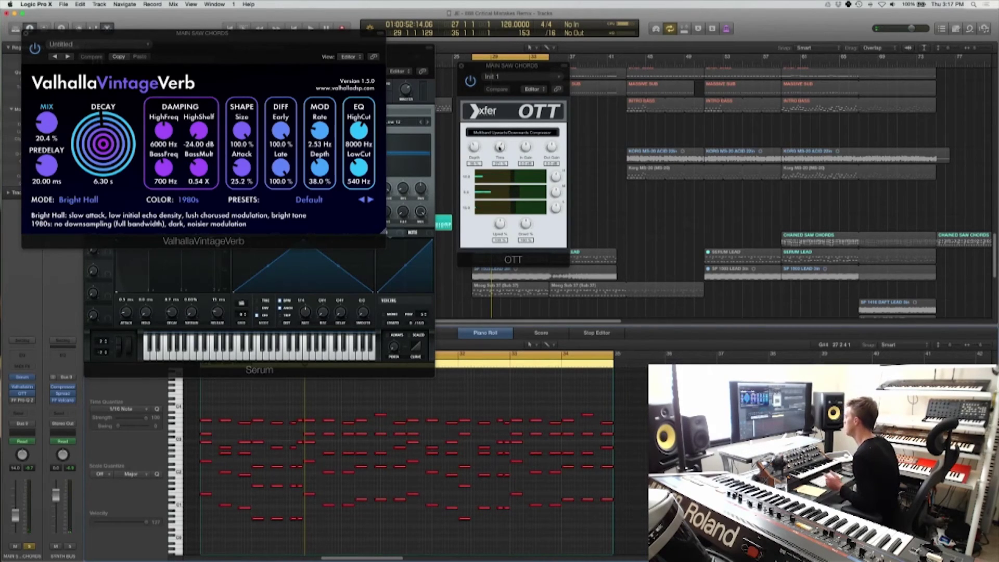
pyautogui.press('space')
pyautogui.click(501, 154)
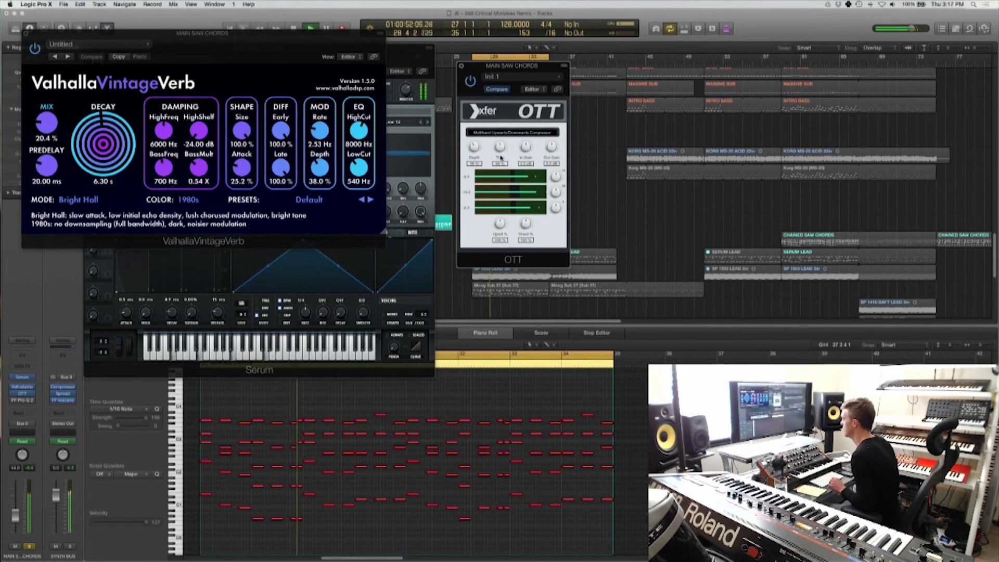
# Raise OTT's depth to about 77% and its time to about 255%
pyautogui.click(474, 147)
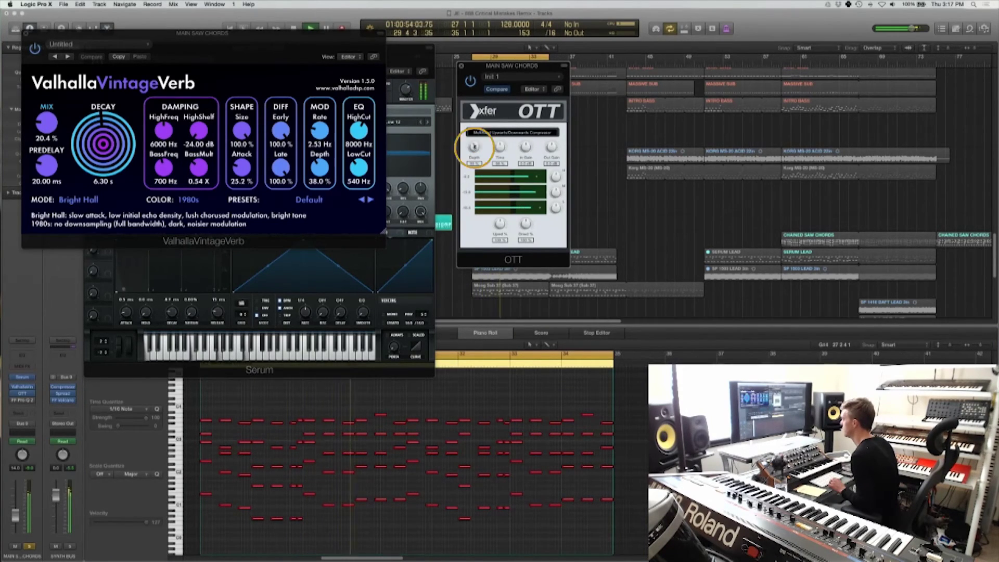
pyautogui.moveTo(475, 147); pyautogui.dragTo(475, 148)
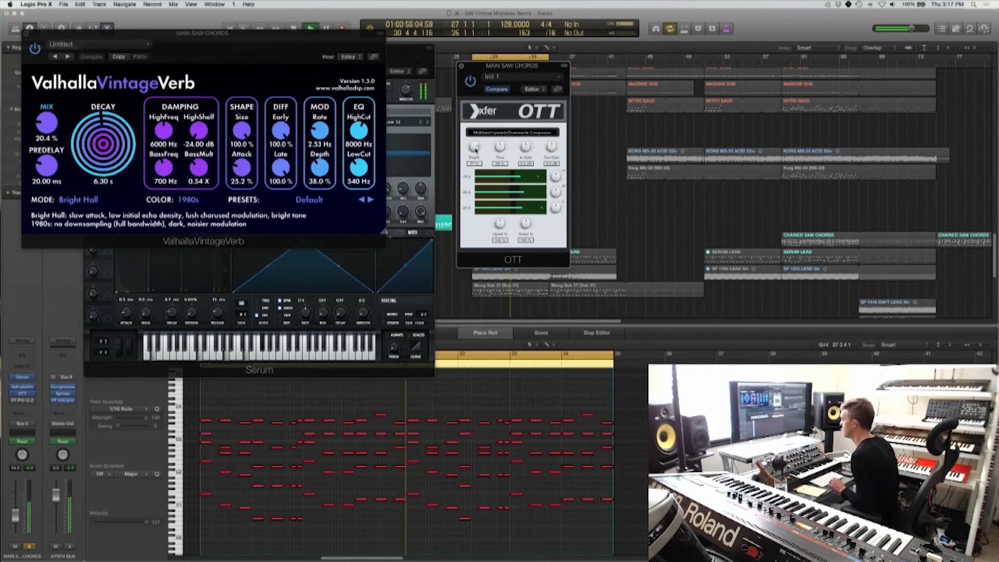
pyautogui.click(499, 145)
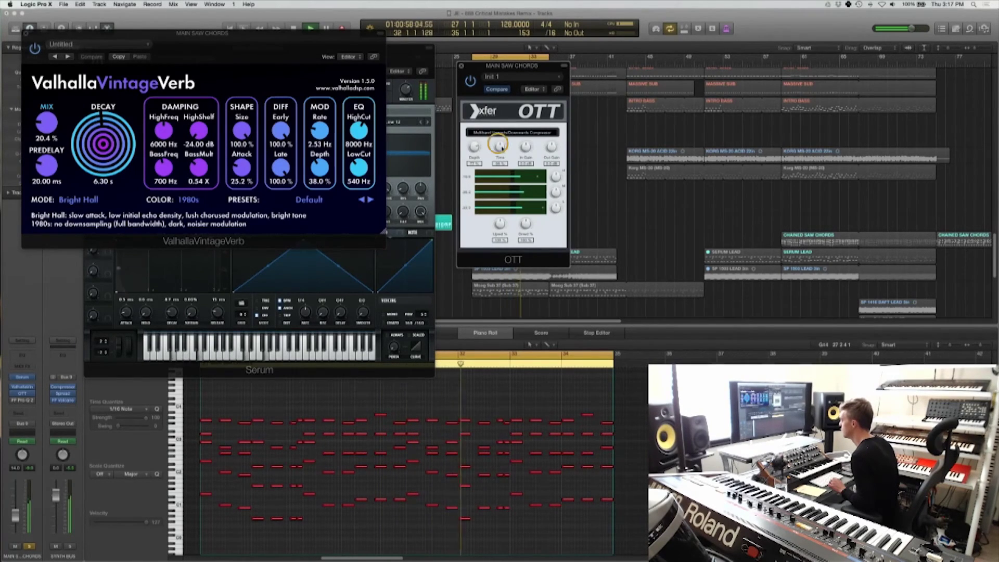
pyautogui.moveTo(499, 145); pyautogui.dragTo(502, 142)
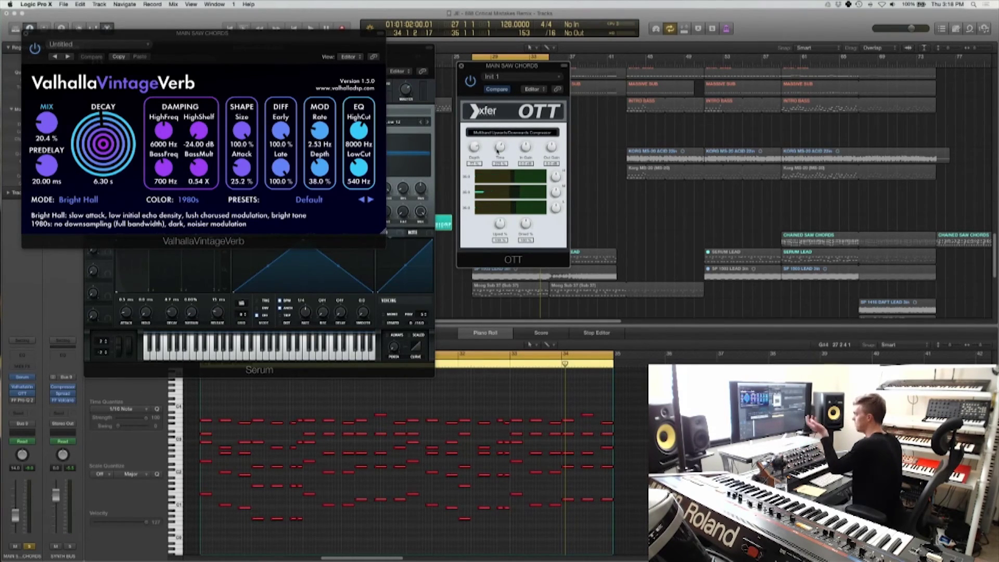
# During playback push OTT's time to about 274%, compare settings and close OTT
pyautogui.press('space')
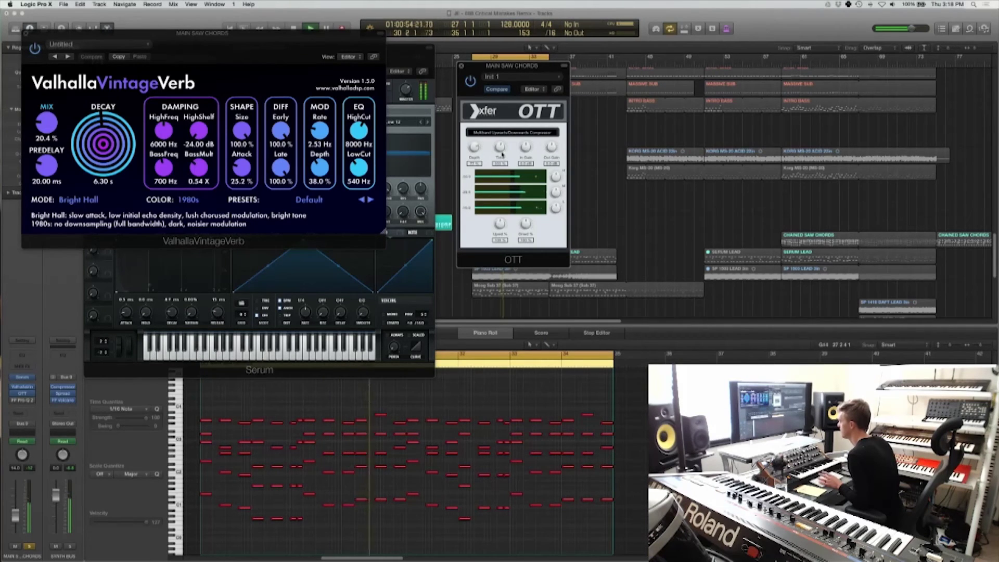
pyautogui.moveTo(502, 155); pyautogui.dragTo(503, 151)
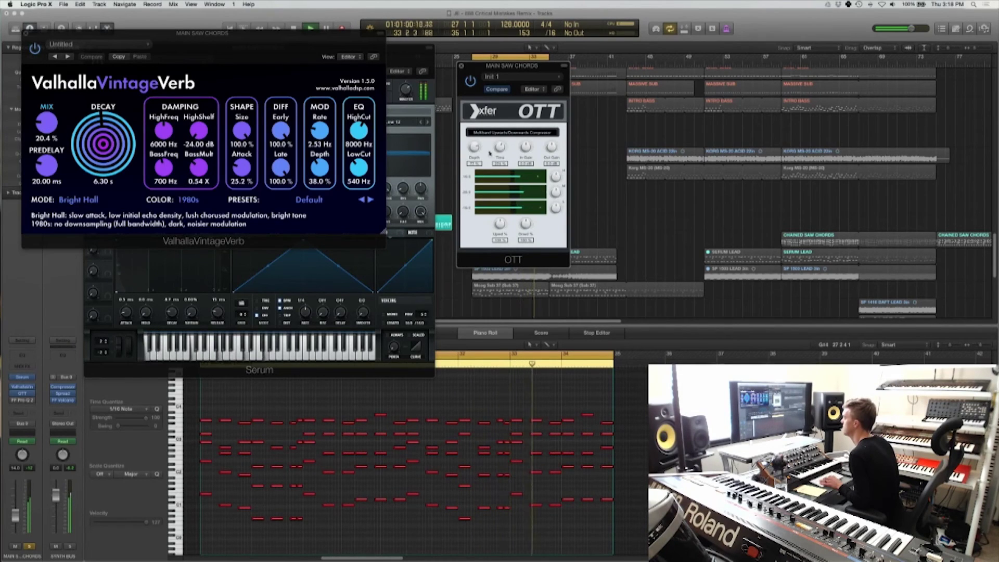
pyautogui.moveTo(502, 150); pyautogui.dragTo(490, 104)
pyautogui.click(494, 90)
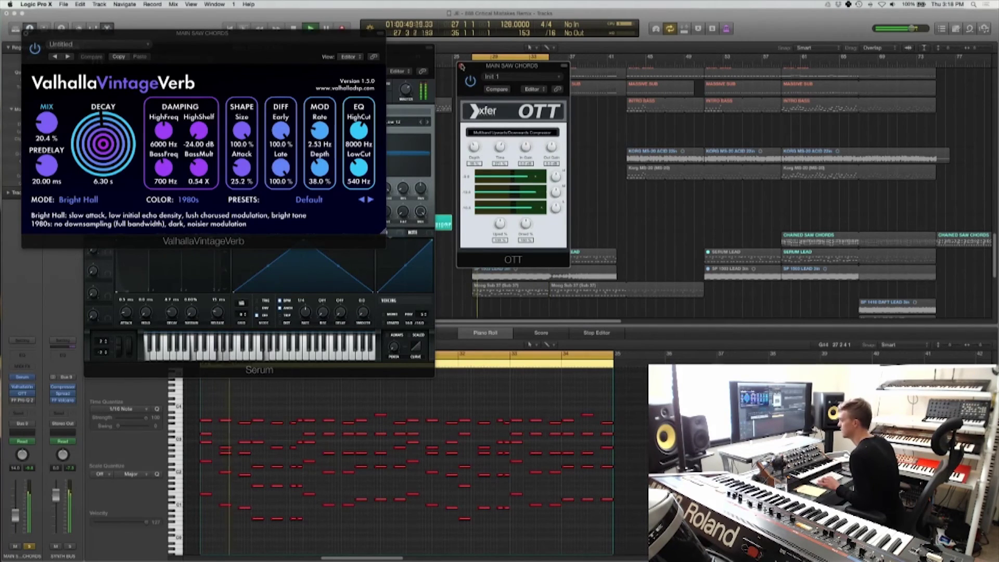
pyautogui.click(462, 67)
# Audition the chords through Pro-Q 2, then close the Pro-Q 2, VintageVerb and Serum windows
pyautogui.click(21, 400)
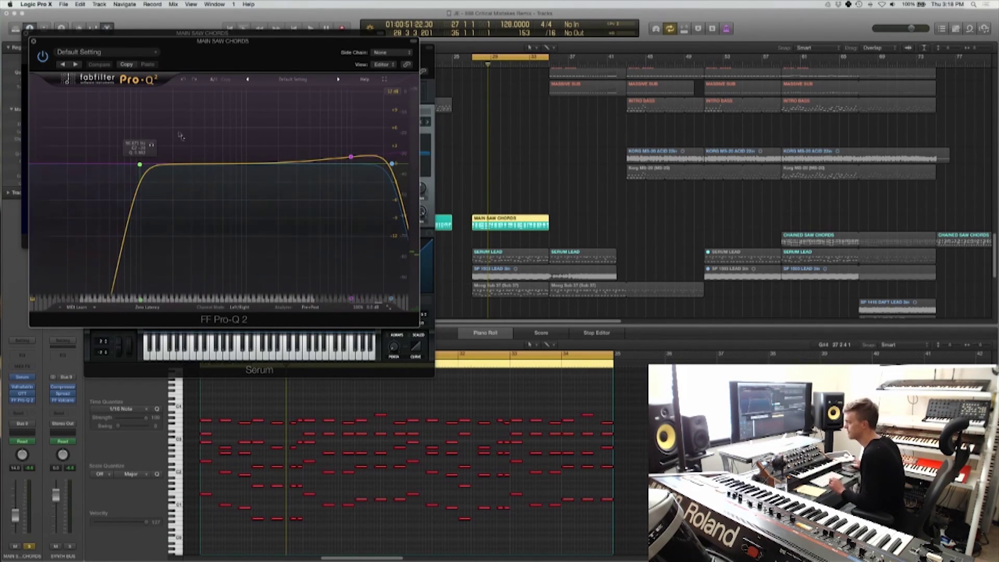
pyautogui.press('space')
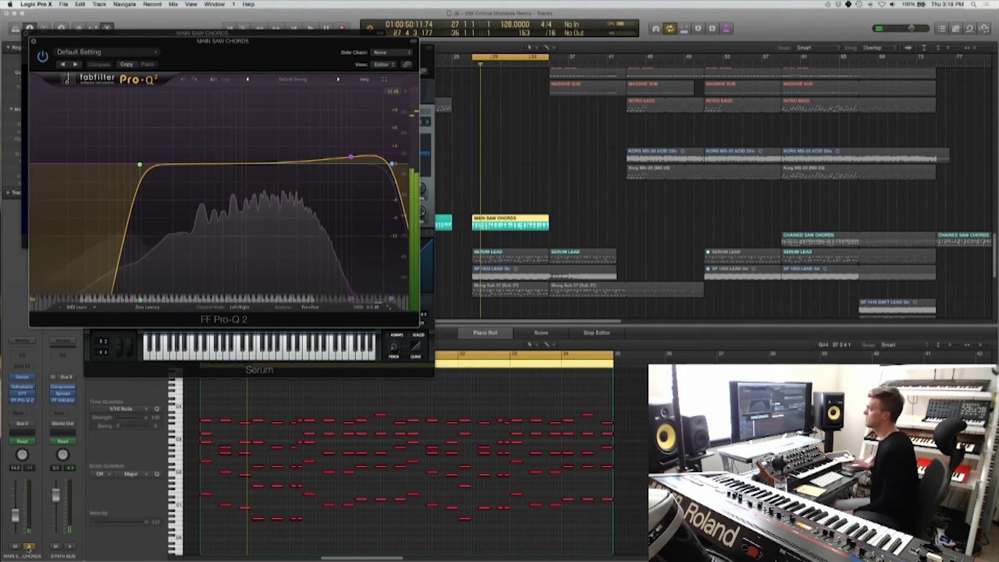
pyautogui.click(34, 40)
pyautogui.click(25, 35)
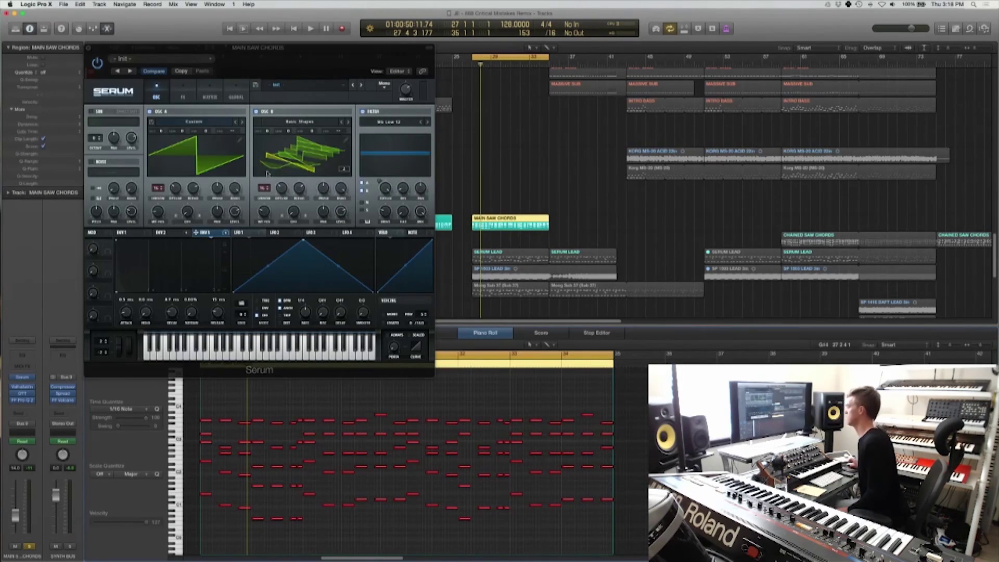
pyautogui.click(90, 48)
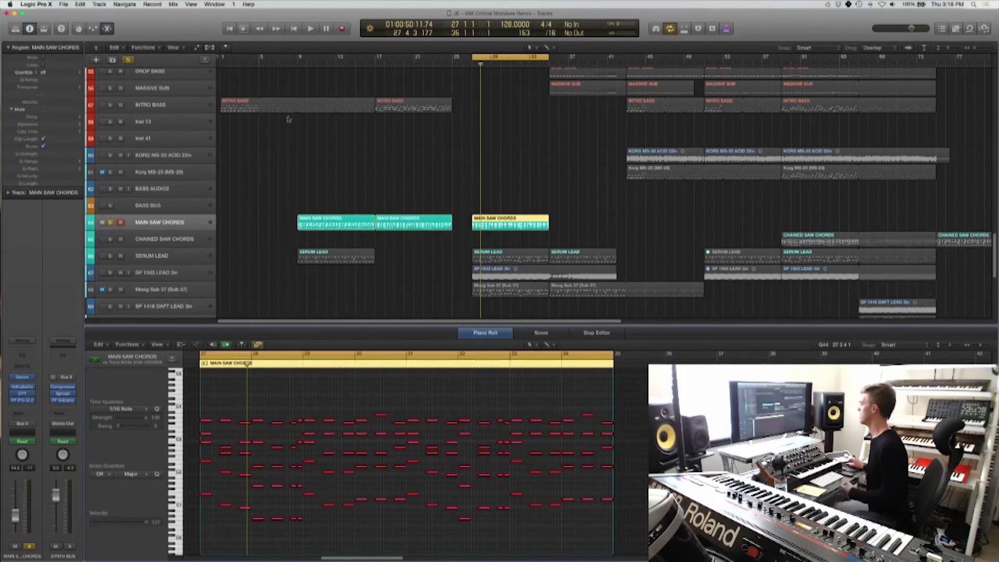